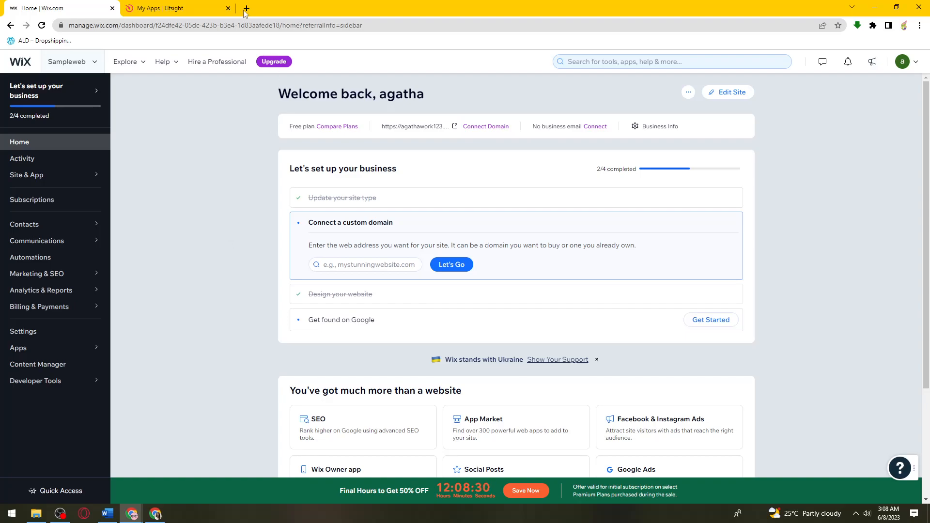
Switch to the Elfsight dashboard, search the app catalog for "pop" and create a new widget with the Popup app.
click(200, 6)
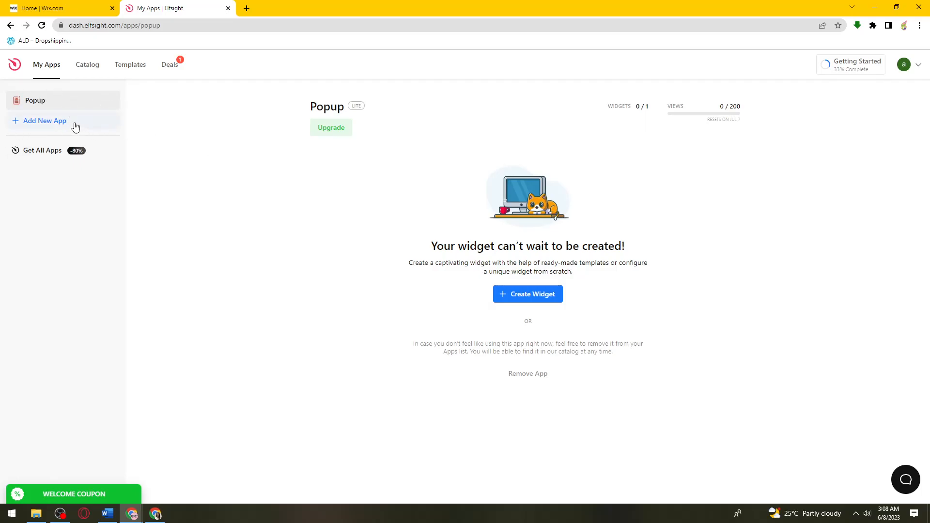
click(45, 125)
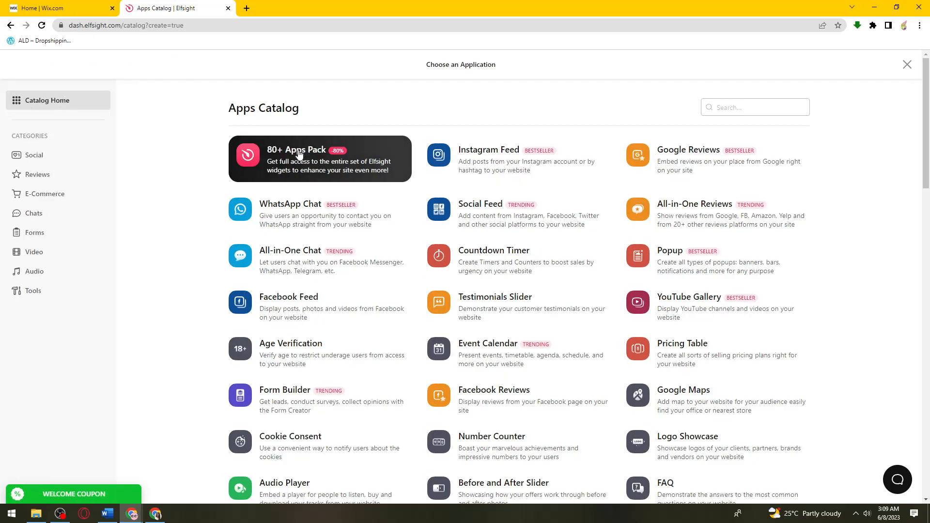
click(57, 109)
click(905, 65)
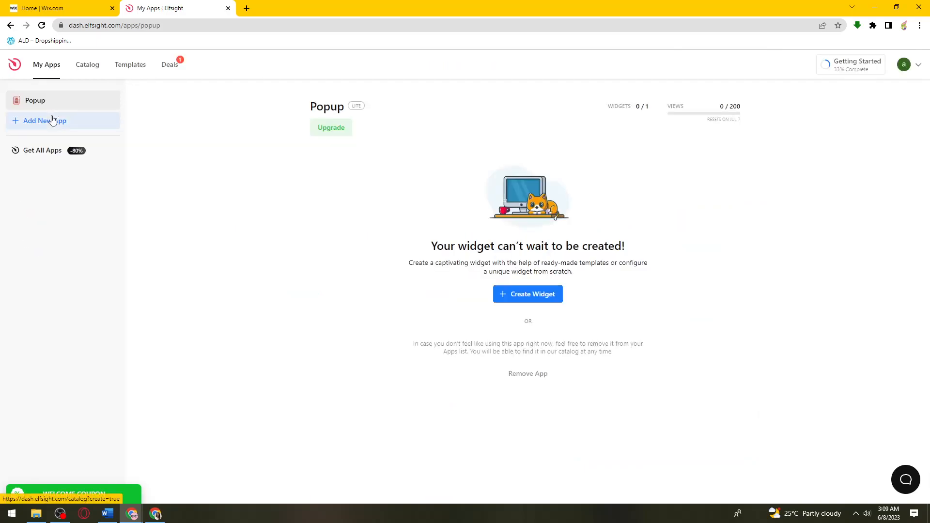
click(45, 120)
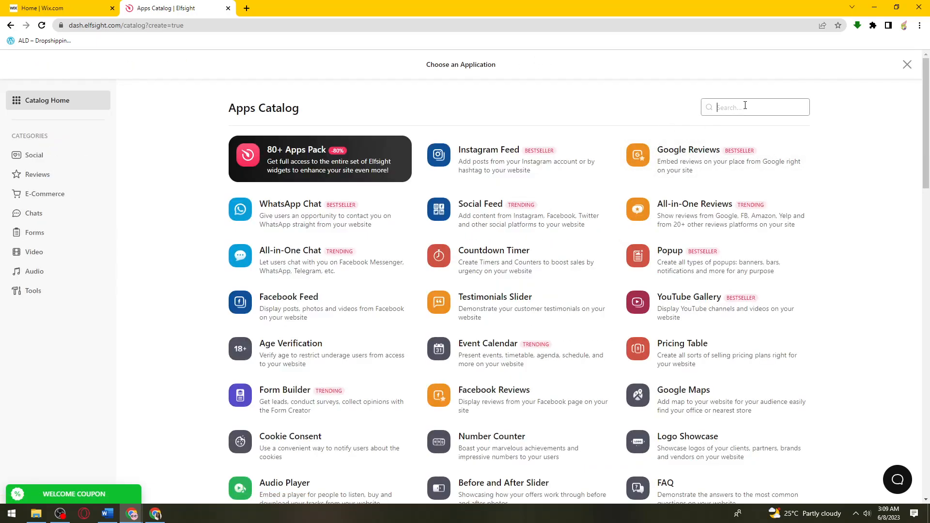
text(pop)
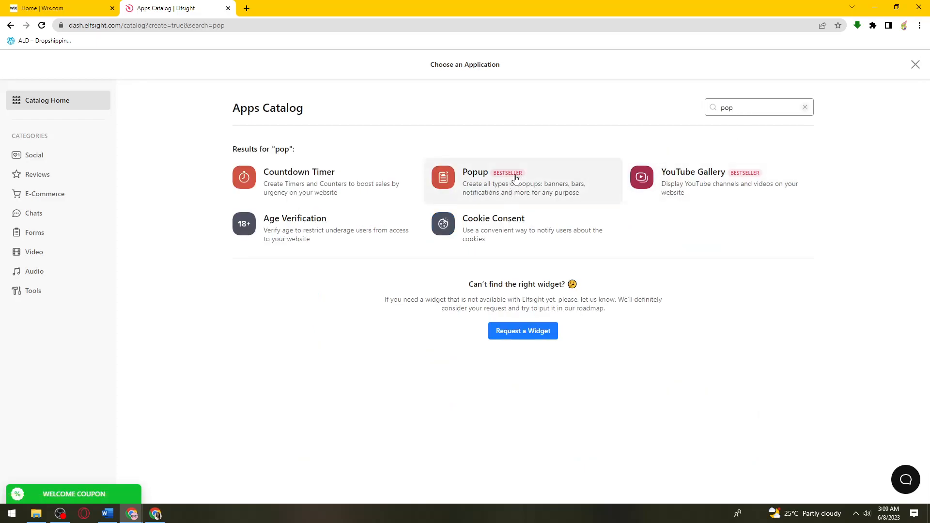
click(529, 183)
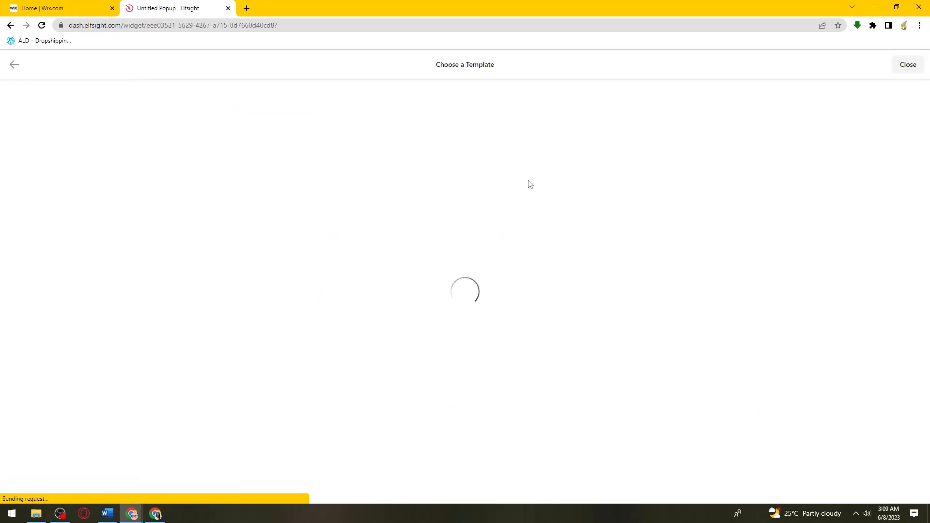
Browse the popup templates and create the widget from the "Recent sales" template.
scroll(100, 274, down, 3)
scroll(99, 272, up, 3)
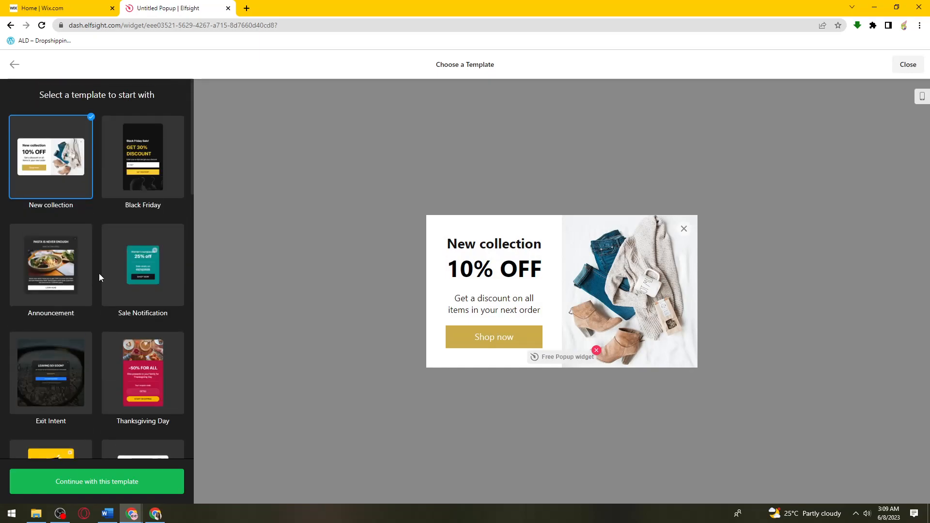
scroll(100, 274, down, 10)
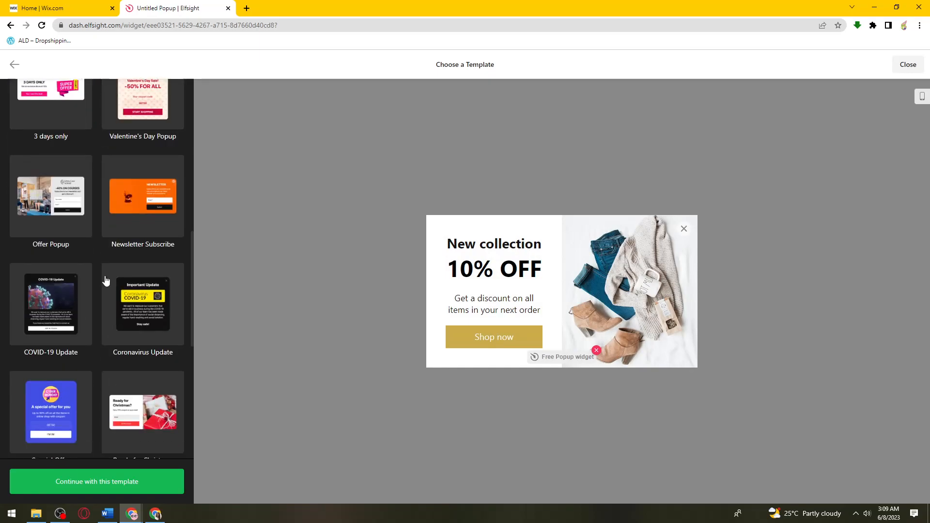
scroll(106, 280, down, 7)
scroll(109, 281, up, 6)
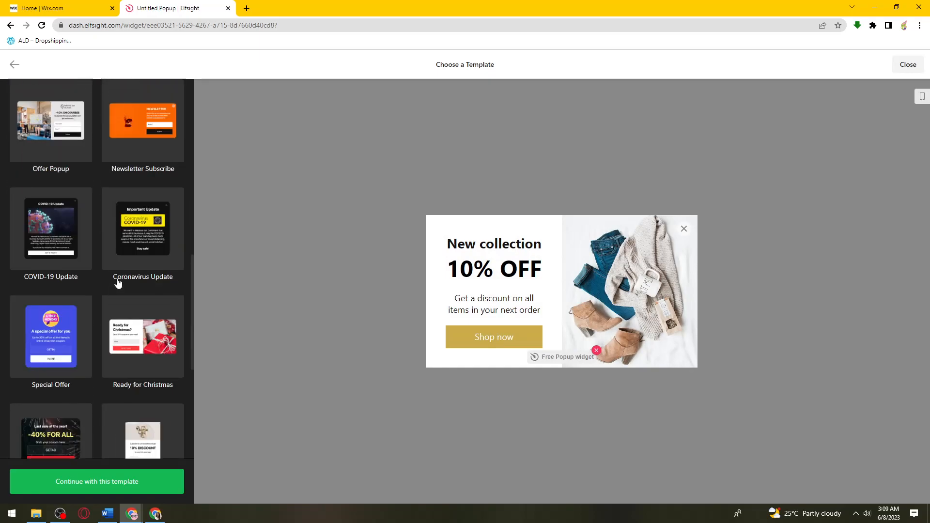
scroll(111, 288, down, 6)
scroll(81, 350, up, 12)
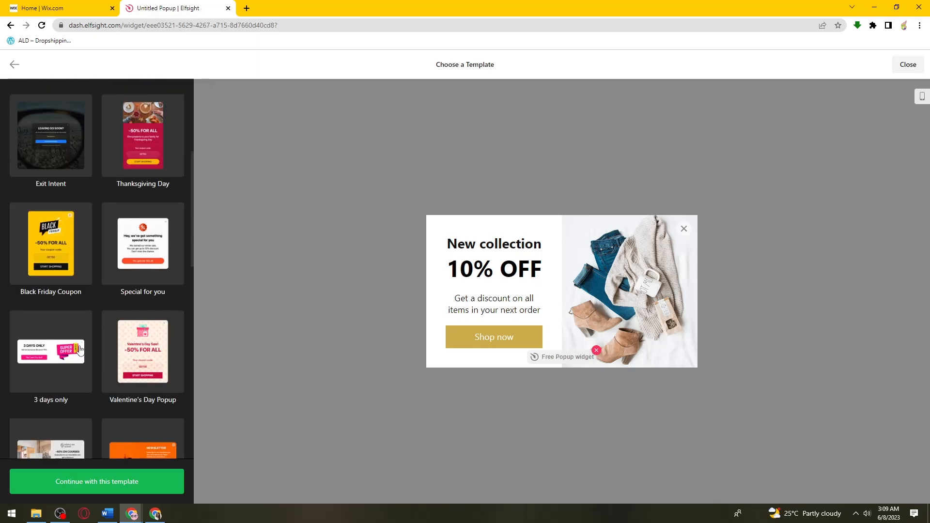
scroll(80, 349, up, 5)
scroll(113, 177, down, 1)
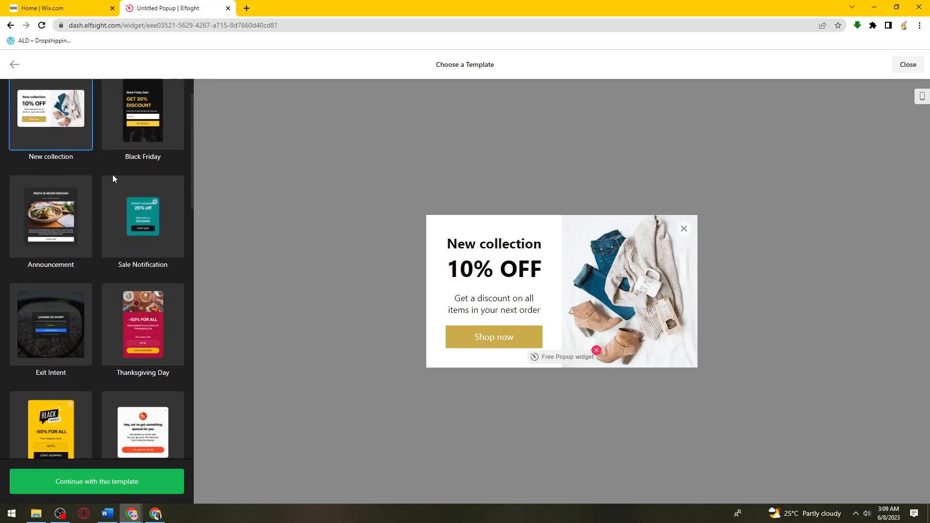
scroll(121, 207, up, 1)
scroll(121, 210, down, 10)
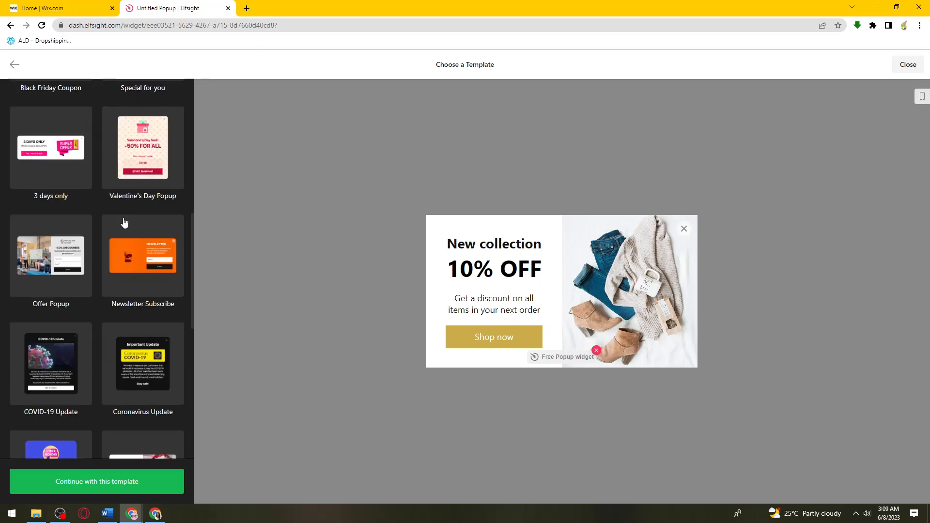
click(66, 371)
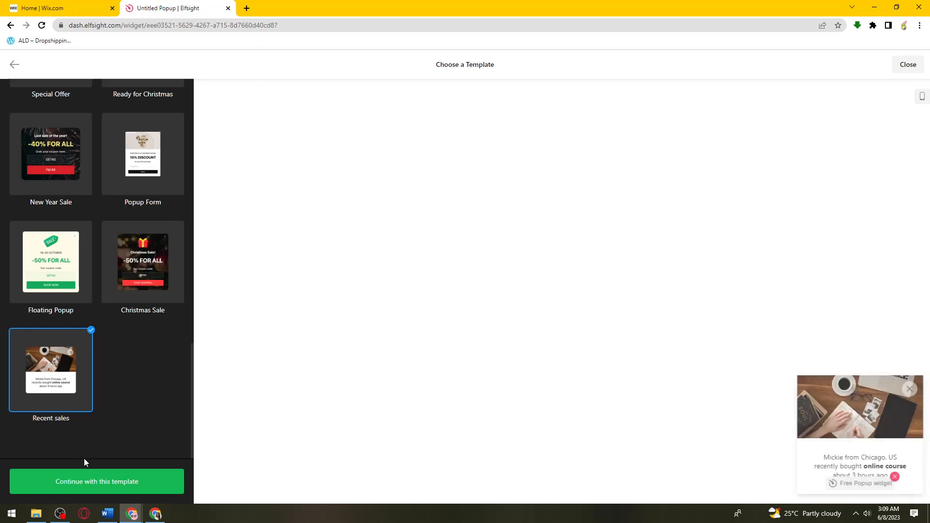
click(92, 488)
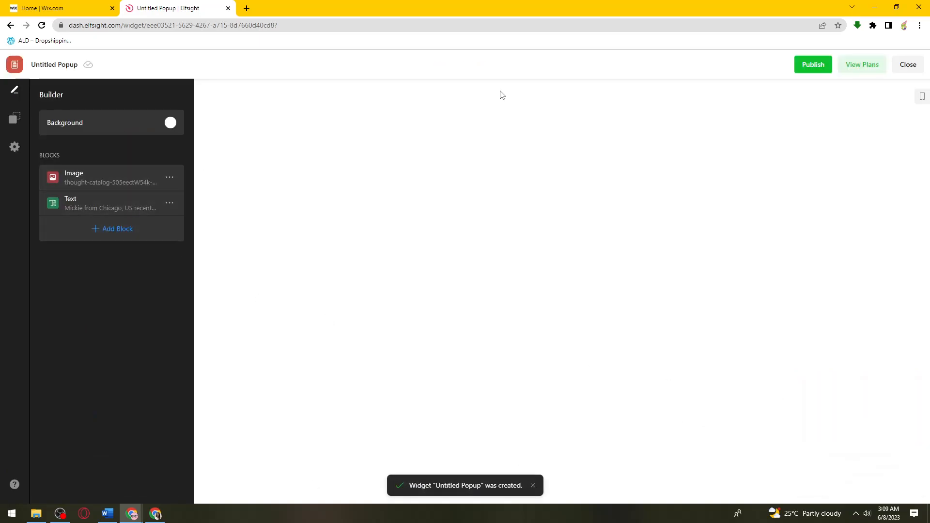
Look at the settings of the popup's Image block and return to the block list.
click(906, 387)
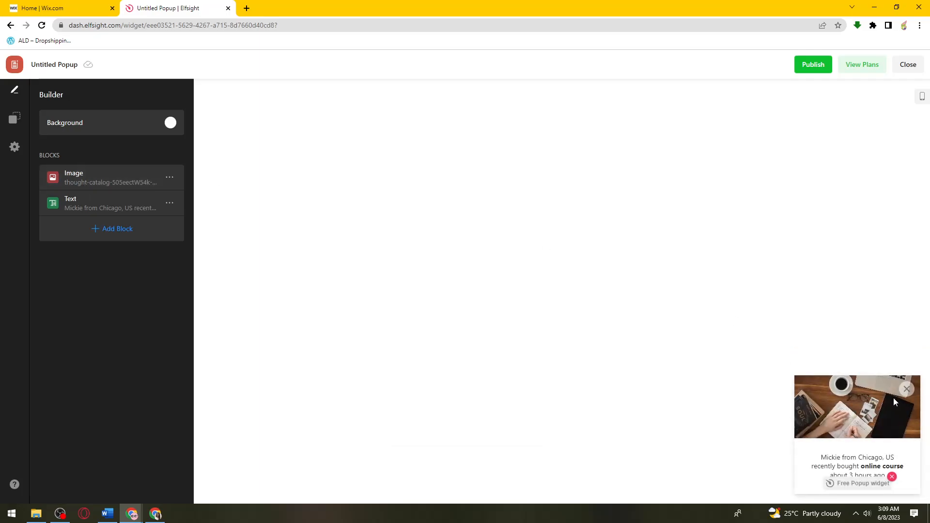
click(140, 180)
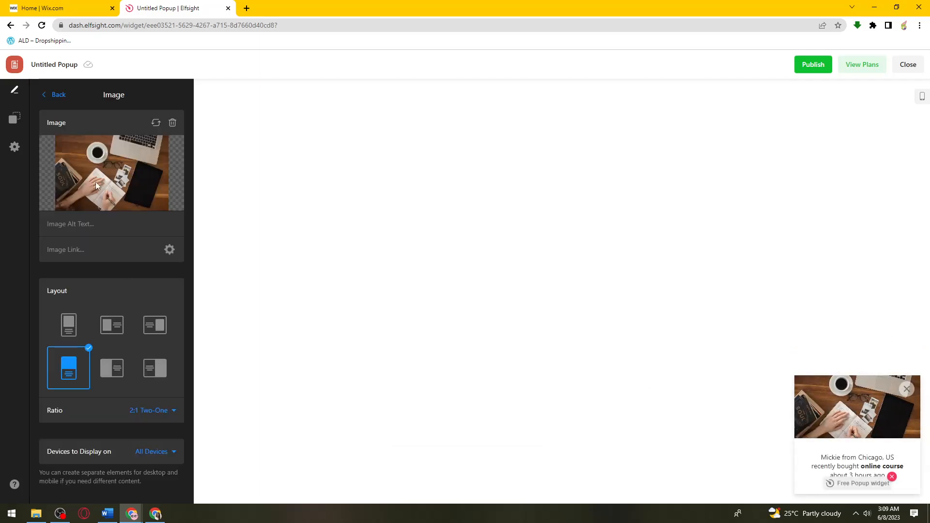
click(50, 94)
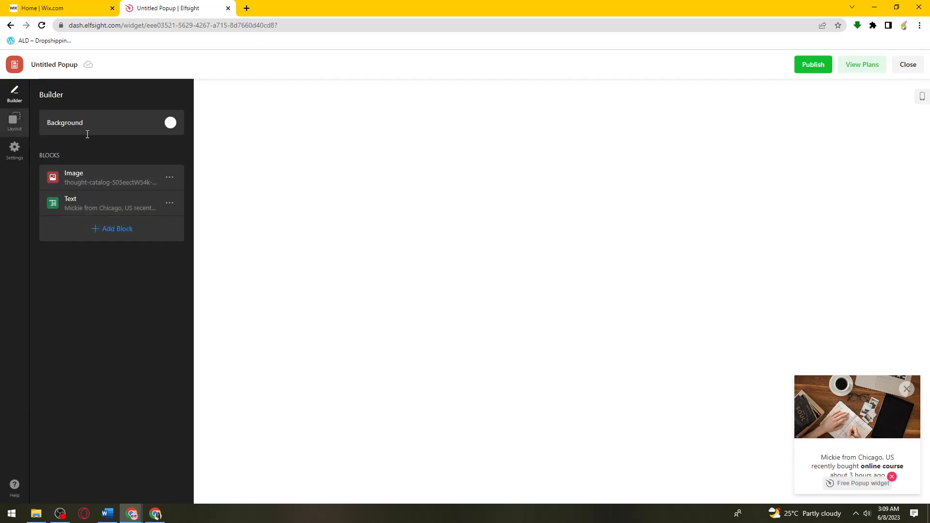
Try the Modal, Slide-in and Pane layouts for the popup.
click(19, 123)
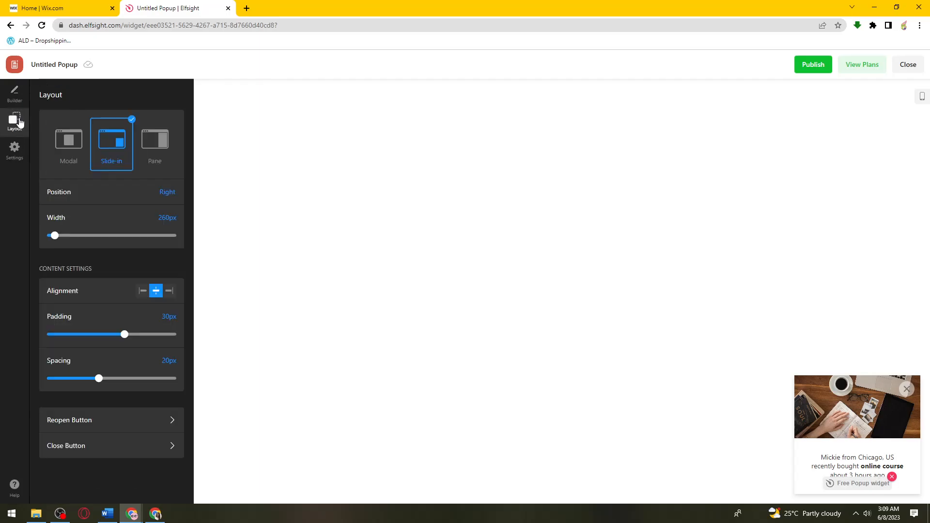
click(60, 148)
click(118, 145)
click(170, 146)
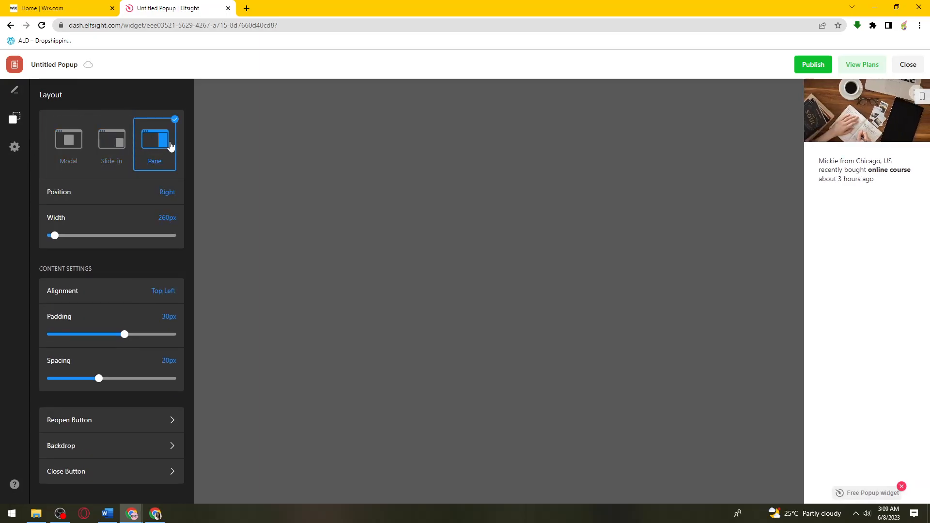
click(115, 145)
click(77, 147)
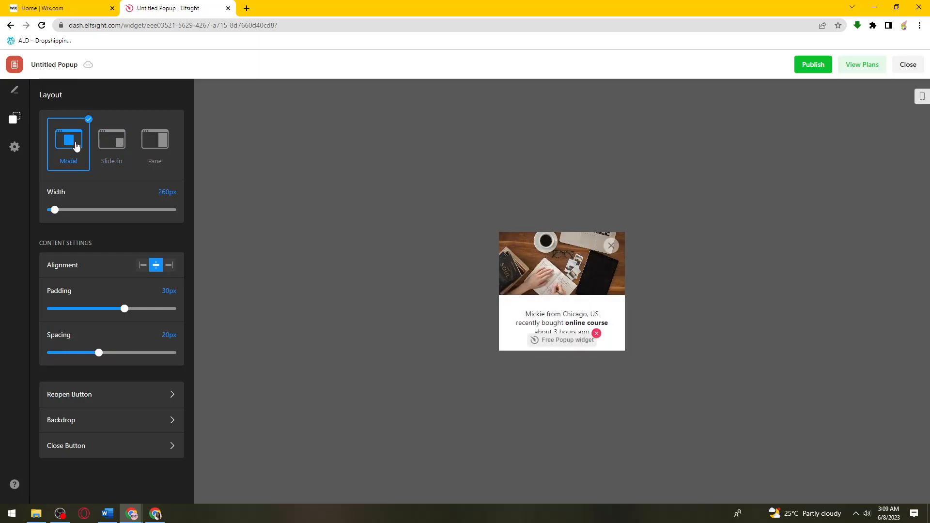
click(155, 141)
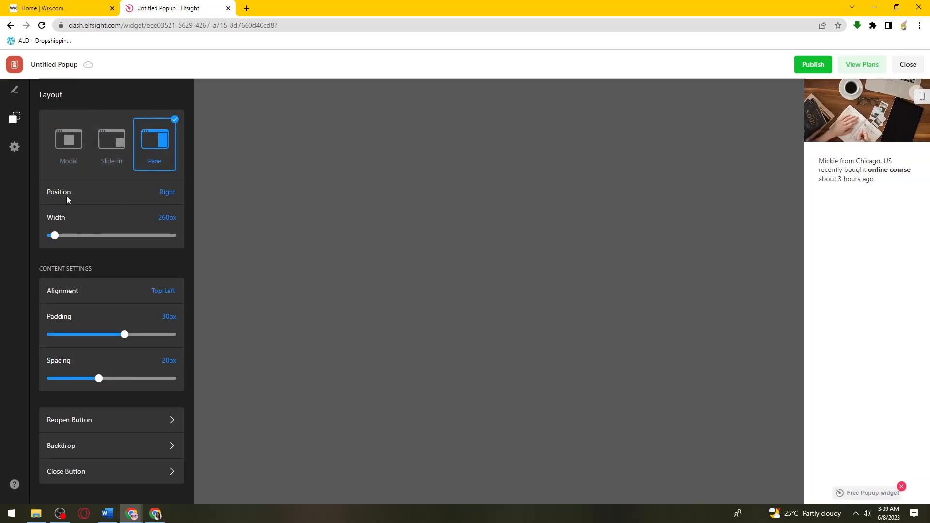
Try the Modal layout at a width of 413 px with right, left and centred content alignment.
click(69, 148)
drag(55, 210, 74, 209)
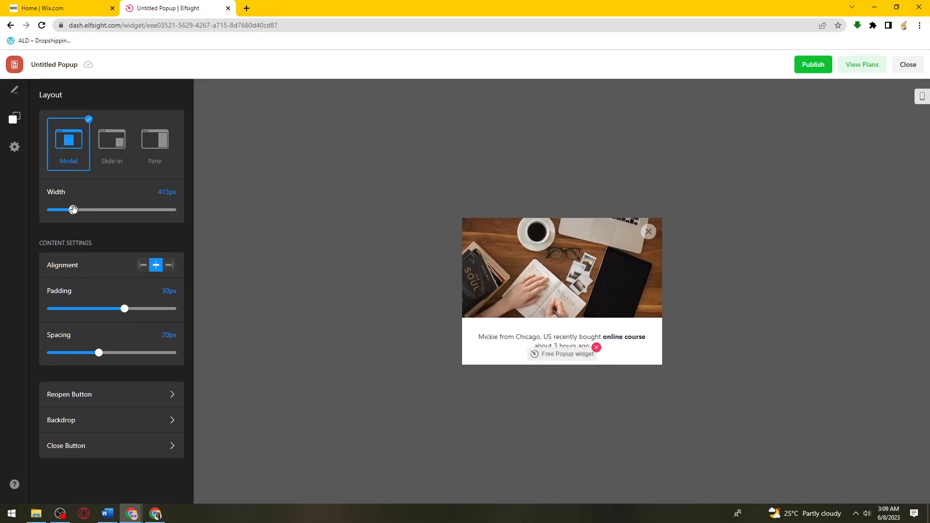
click(170, 266)
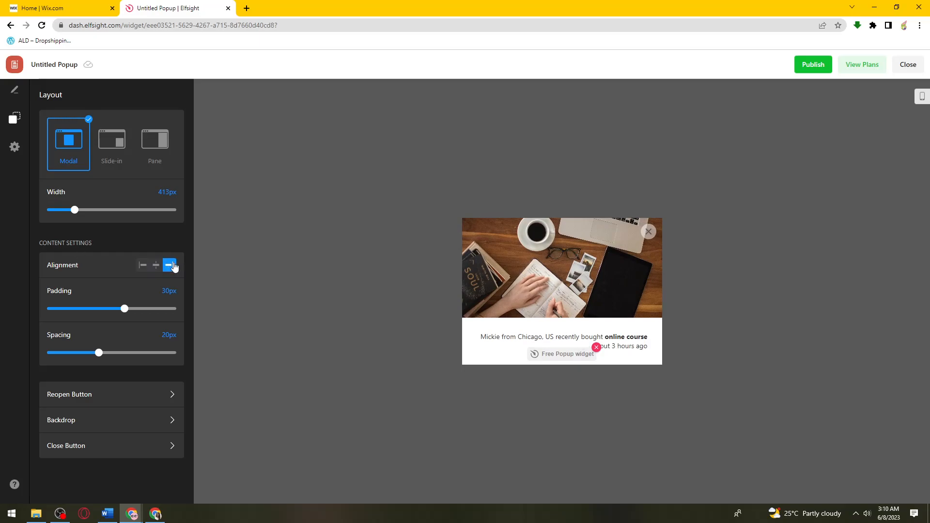
click(145, 266)
click(152, 268)
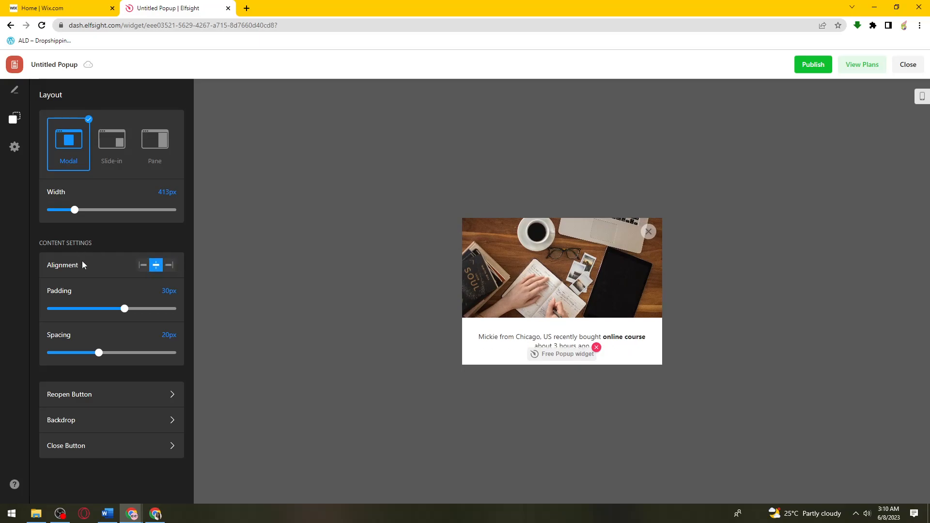
Set the popup's content padding to 40 px and spacing to 27 px, using the Pane layout at a width of 335 px.
drag(125, 308, 151, 309)
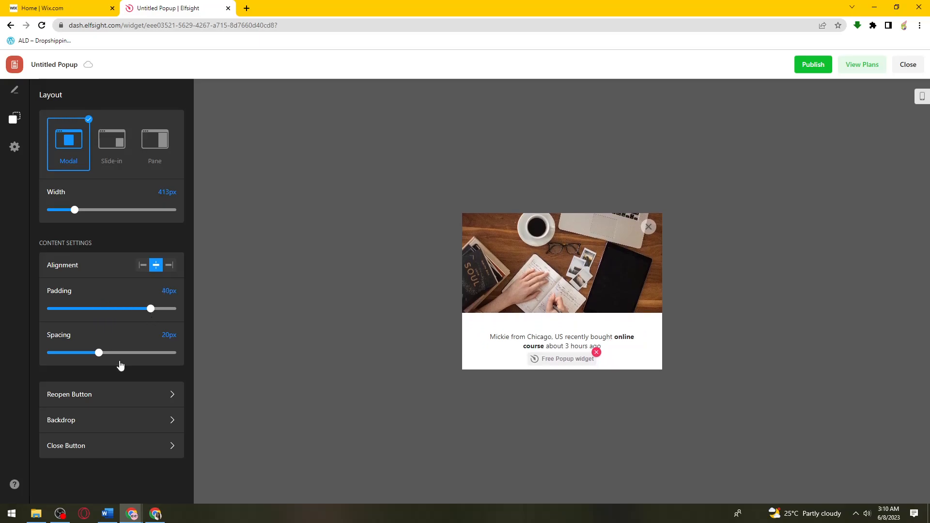
drag(95, 358, 116, 354)
click(145, 145)
drag(75, 236, 65, 236)
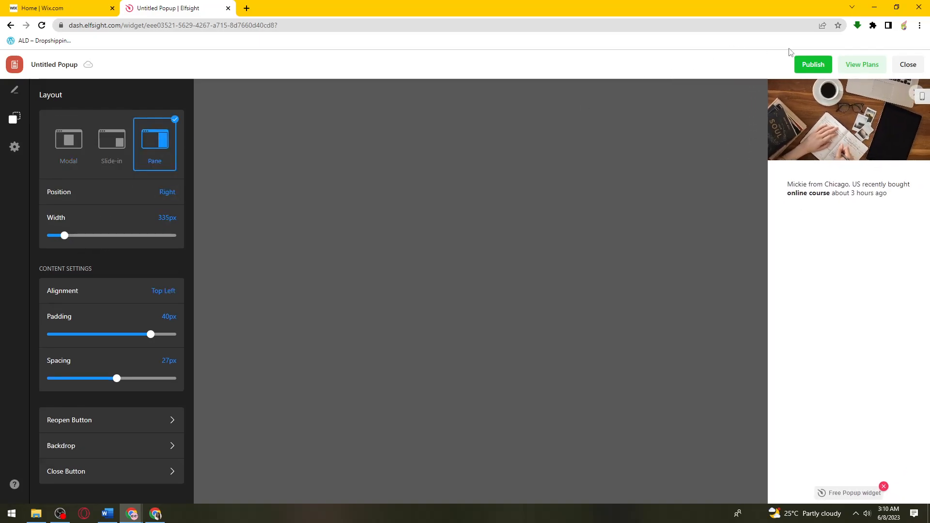
Publish the popup widget and view the upgrade plans offered for the Popup app.
click(802, 66)
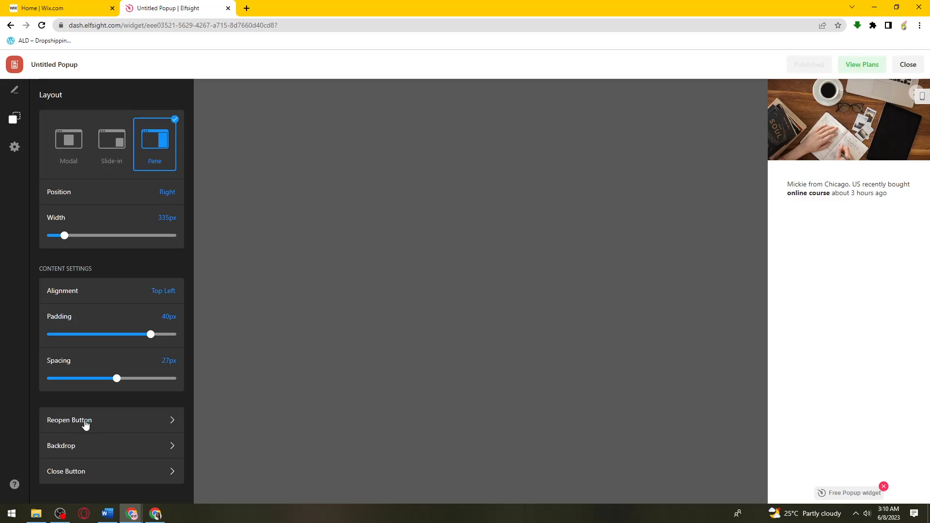
click(277, 314)
click(15, 100)
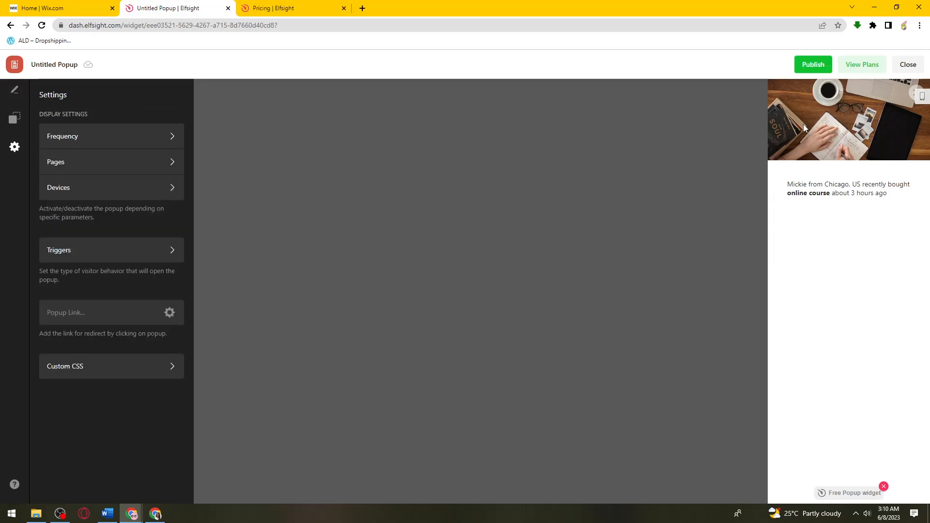
click(849, 64)
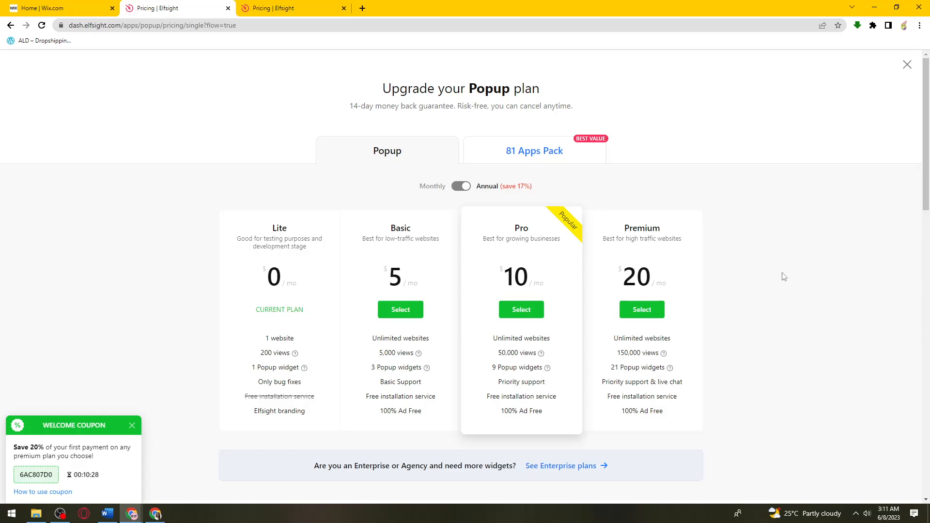
Switch to the Wix dashboard, open the site in the Wix editor and close the two Elfsight tabs.
click(76, 5)
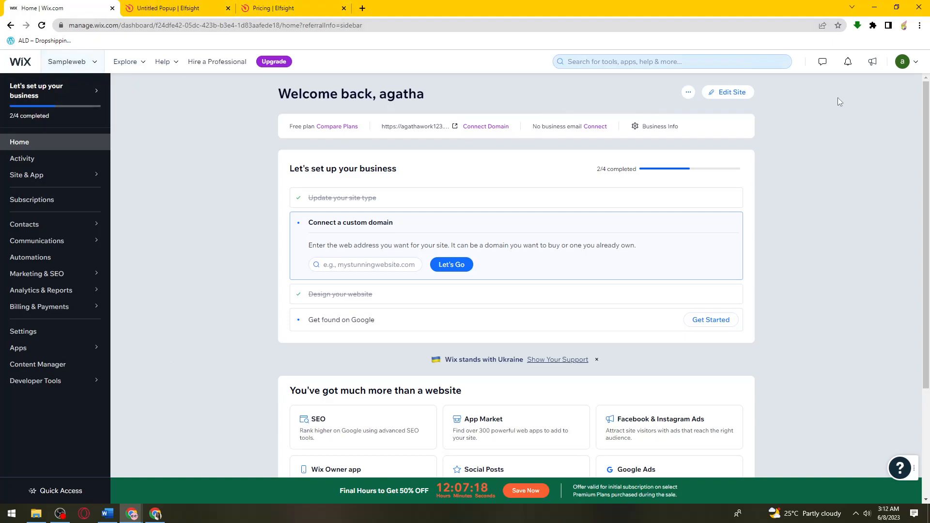
click(732, 93)
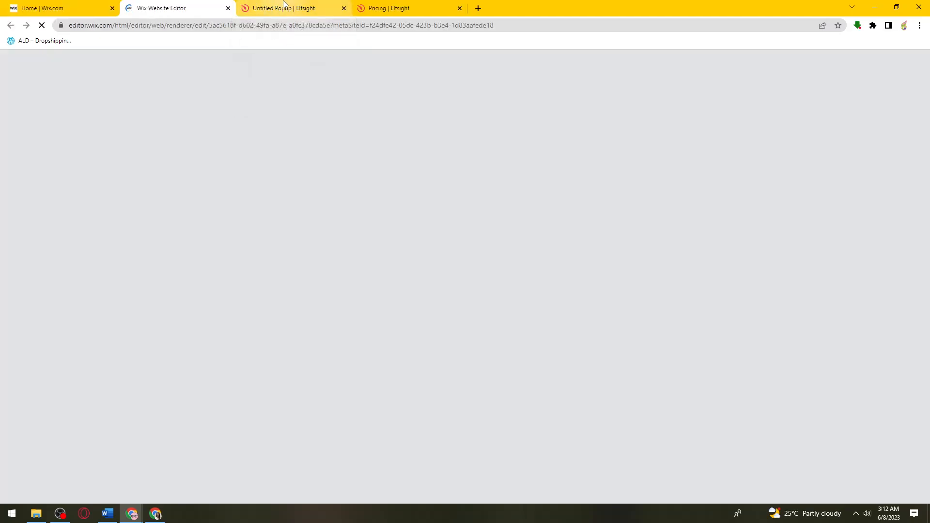
middle_click(283, 5)
middle_click(285, 4)
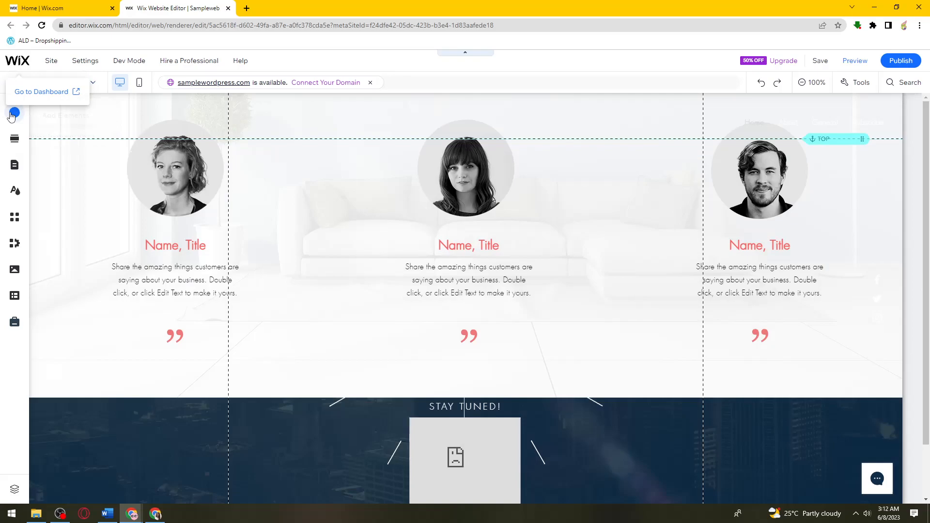
Add an Embed HTML element from the Embed Code elements to the Home page.
click(14, 113)
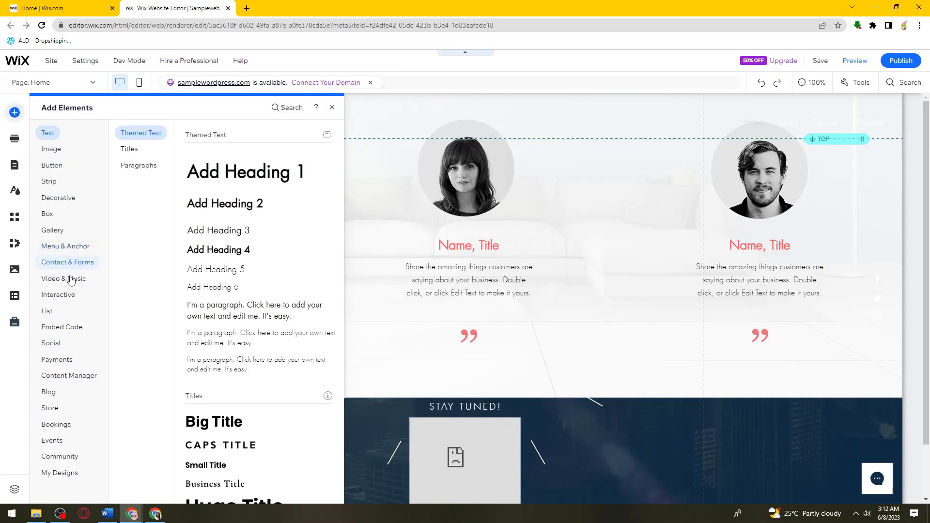
mouse_move(55, 378)
mouse_move(68, 328)
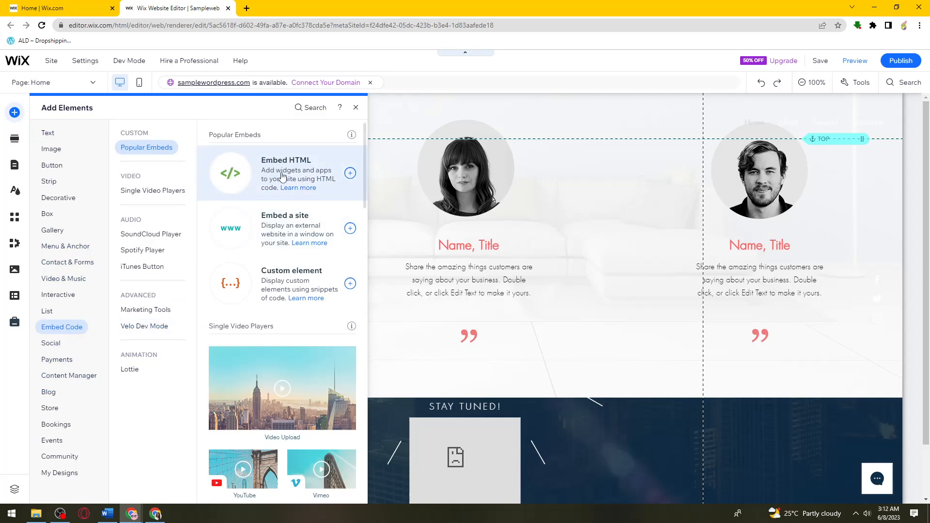
click(246, 179)
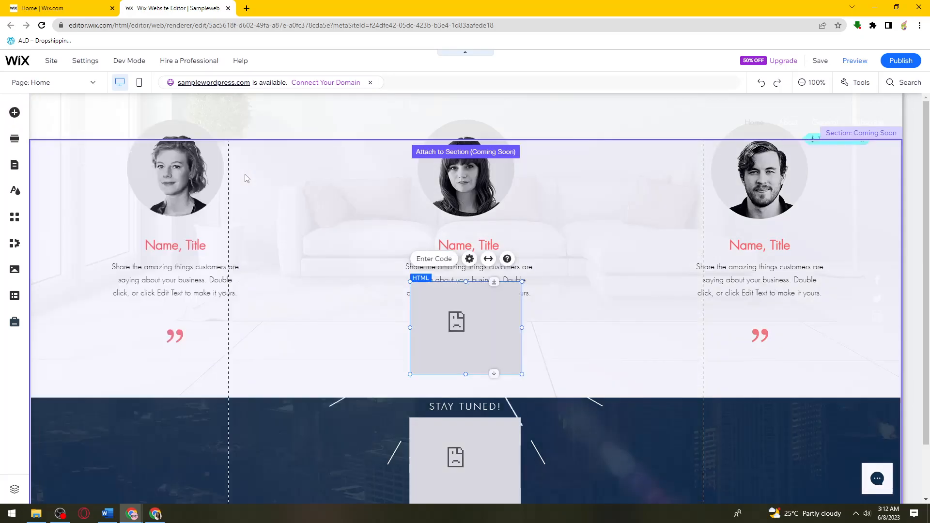
Try entering "8. how to add pop up box in wix website" as the new HTML element's code and clear it.
click(438, 259)
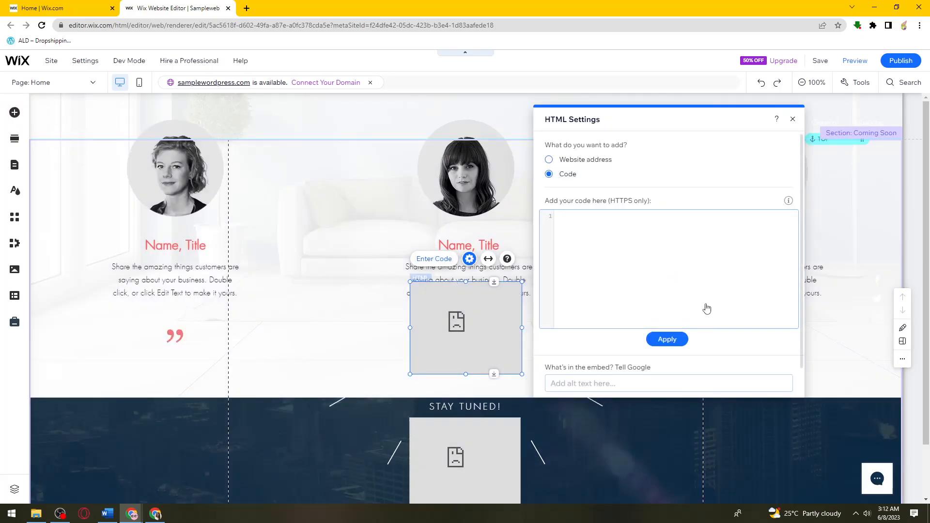
text(6.	how to add pop up box in wix website)
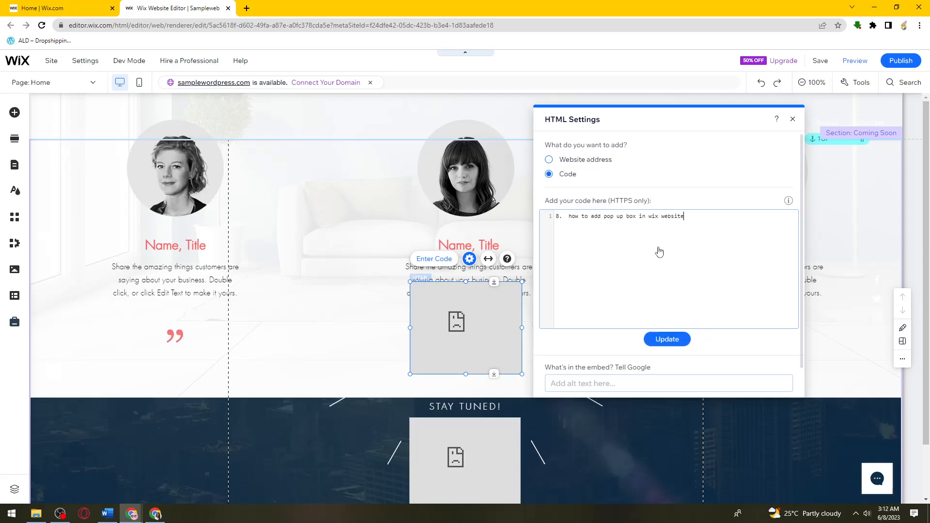
drag(689, 218, 370, 201)
key(BackSpace)
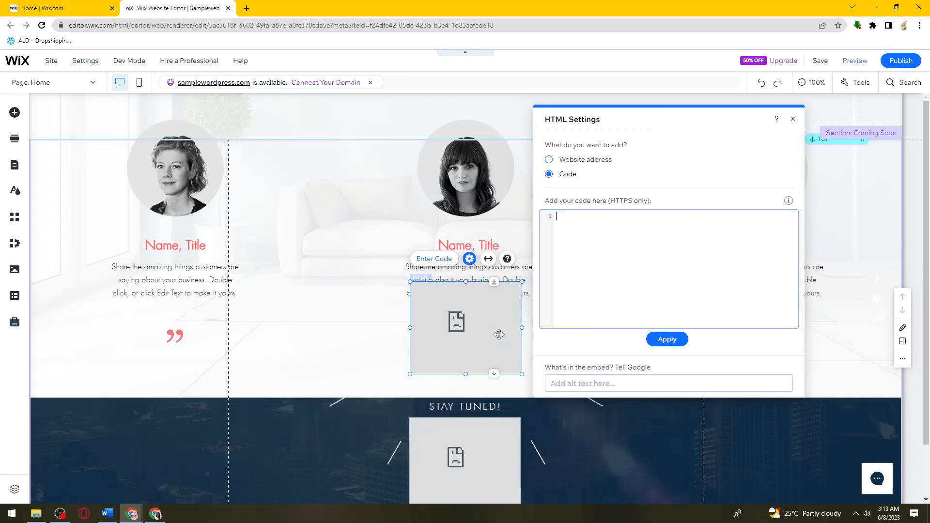
Move the empty HTML element slightly higher in the Coming Soon section and close its settings.
drag(499, 334, 485, 319)
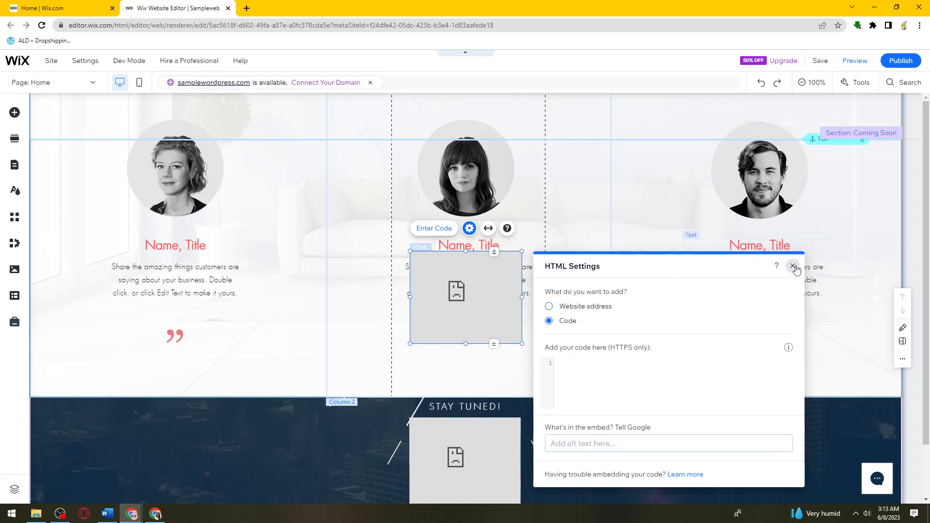
click(794, 267)
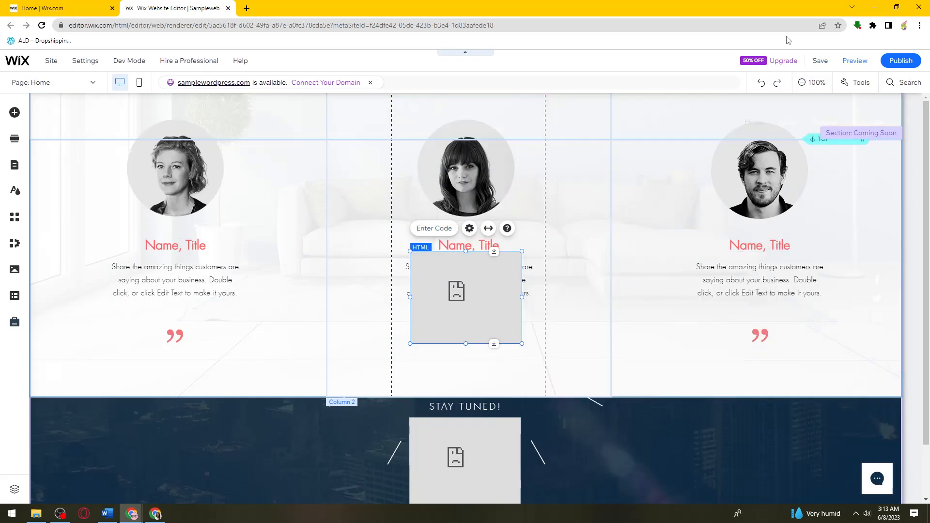